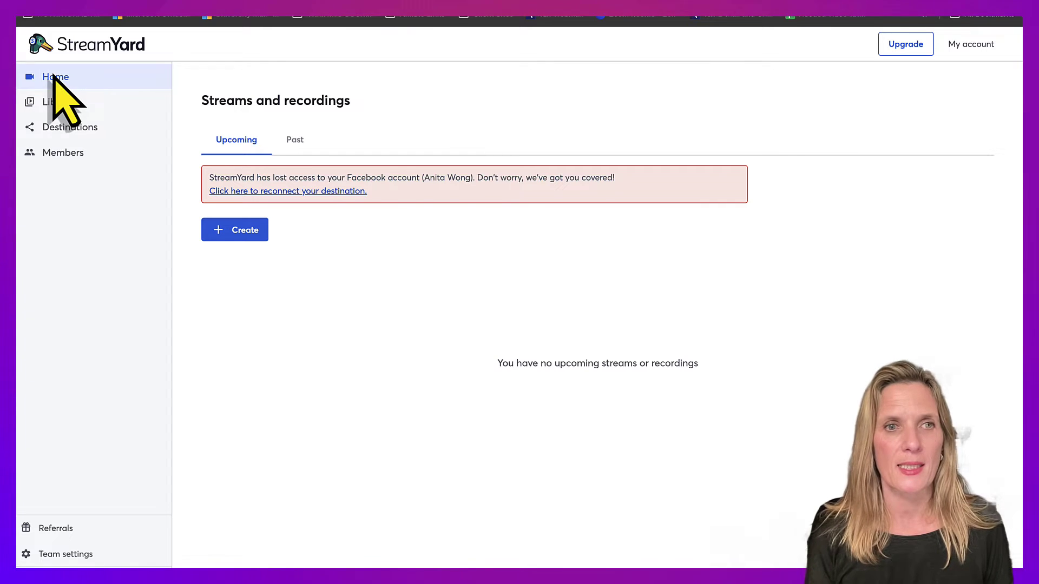
- Add an Instagram Live destination in StreamYard, entering the Instagram account's username
left_click(68, 129)
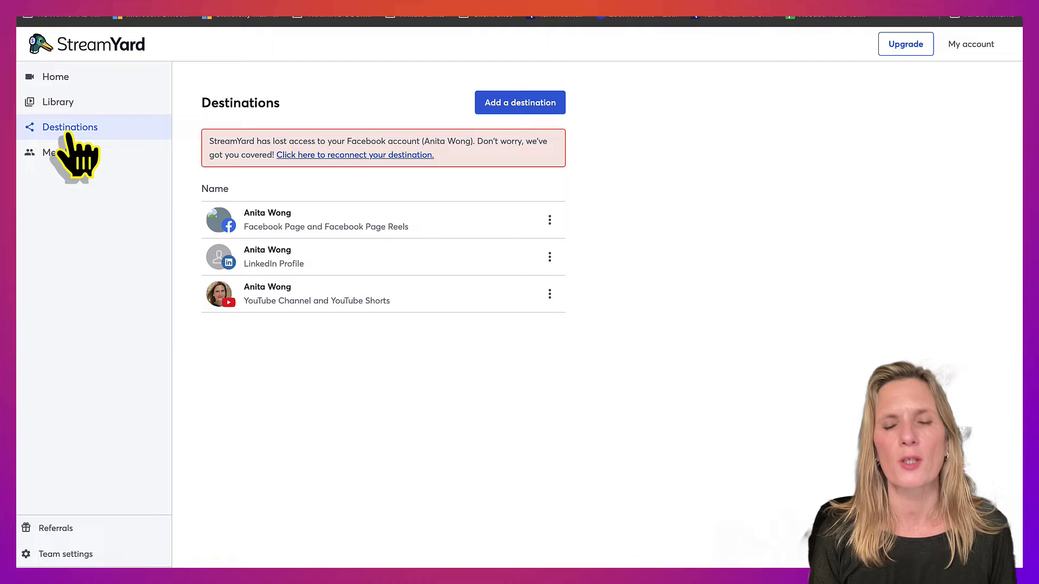
left_click(508, 103)
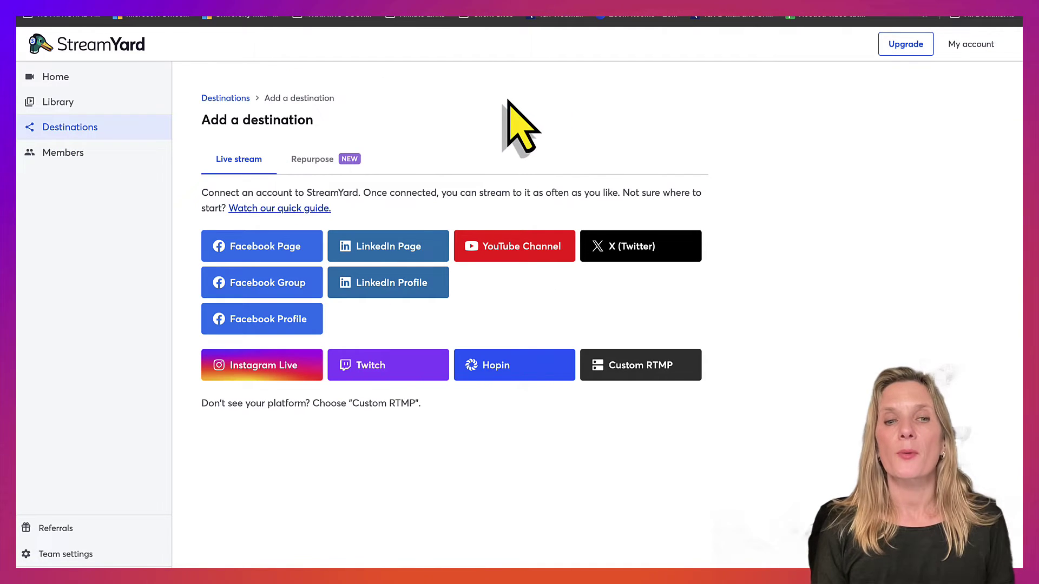
left_click(265, 370)
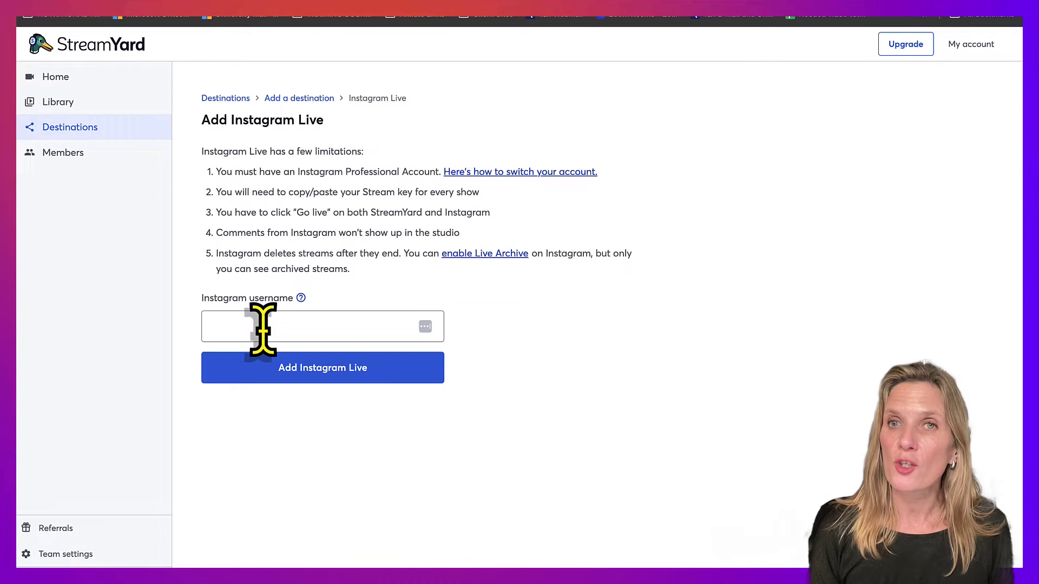
left_click(263, 329)
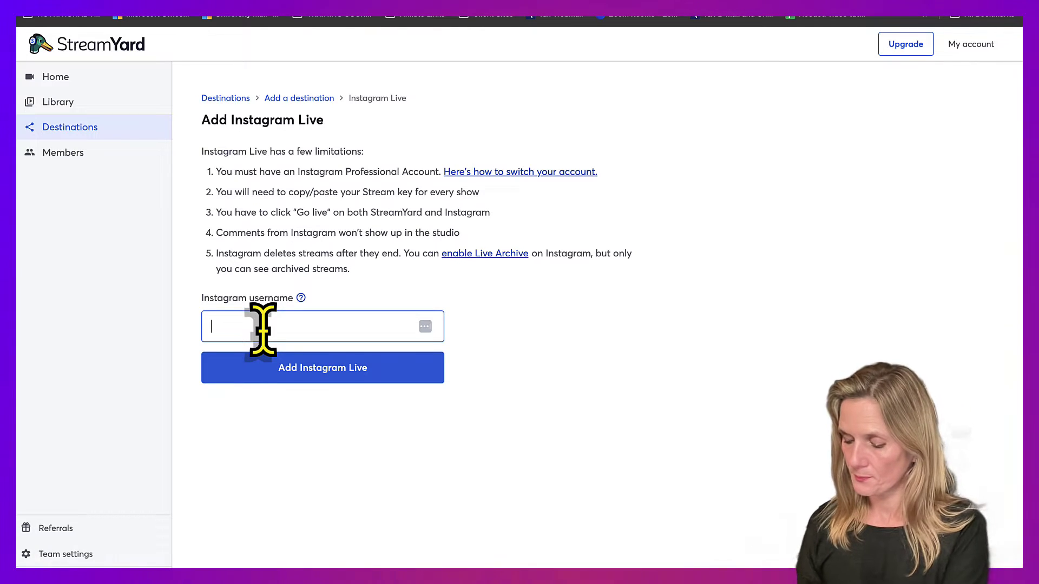
type("_anita")
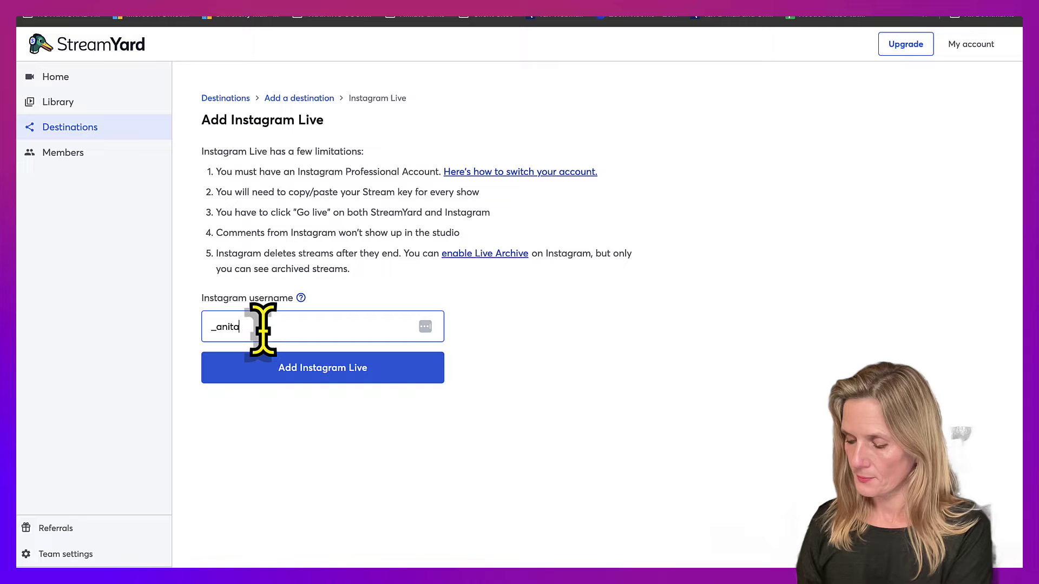
type("_wo")
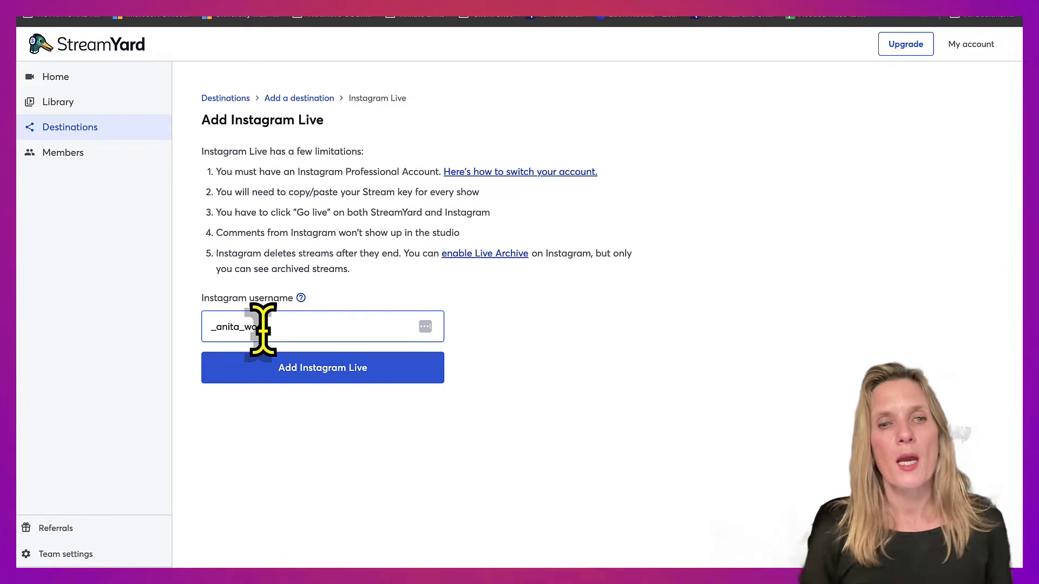
type("ng")
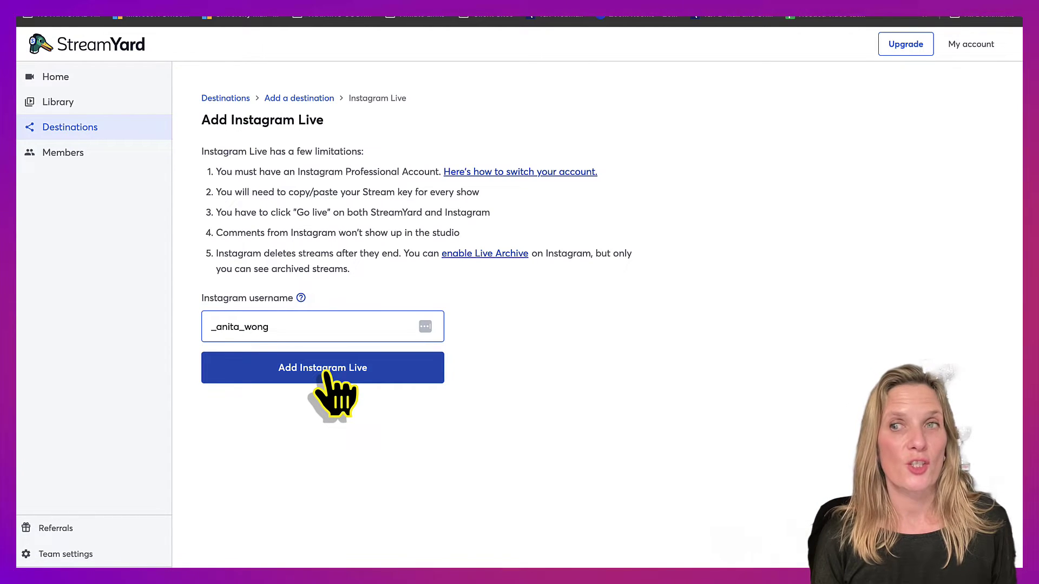
left_click(327, 373)
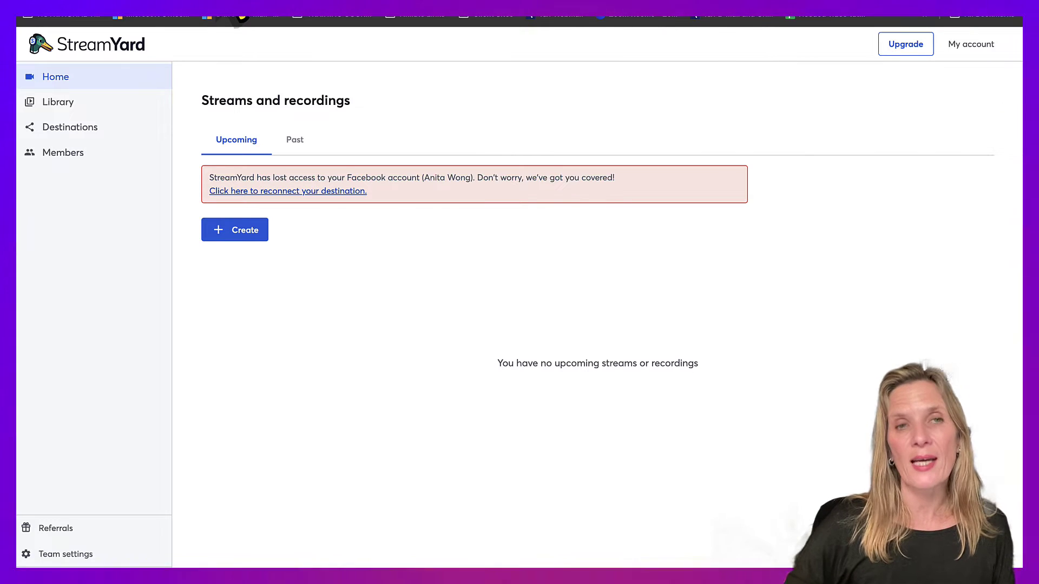
- Open a new browser tab to load Instagram's home feed
key("ctrl+t")
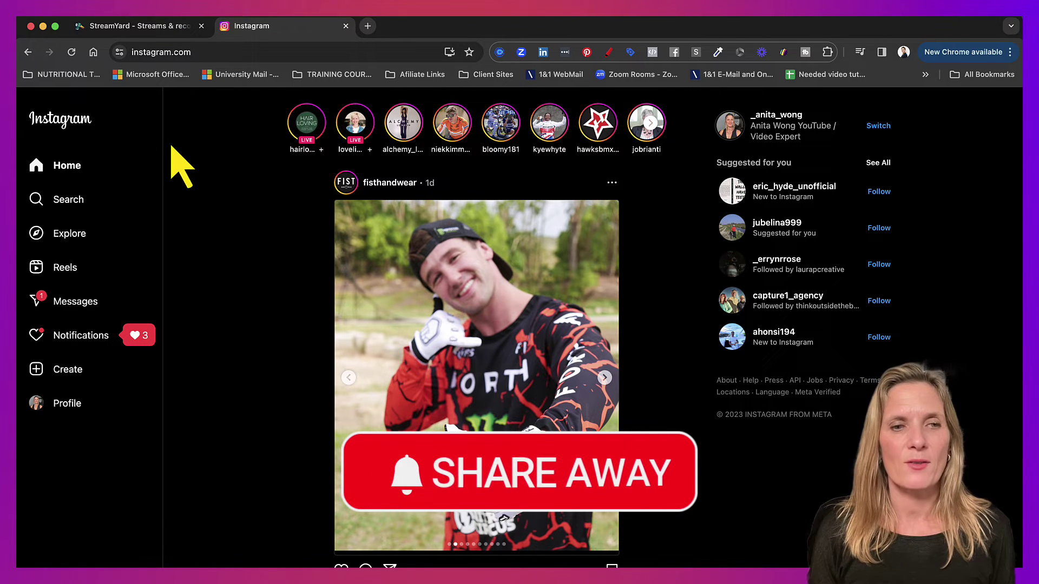
- Set up a Practice live video titled 'Going live on Instagram' and copy its stream key
left_click(65, 406)
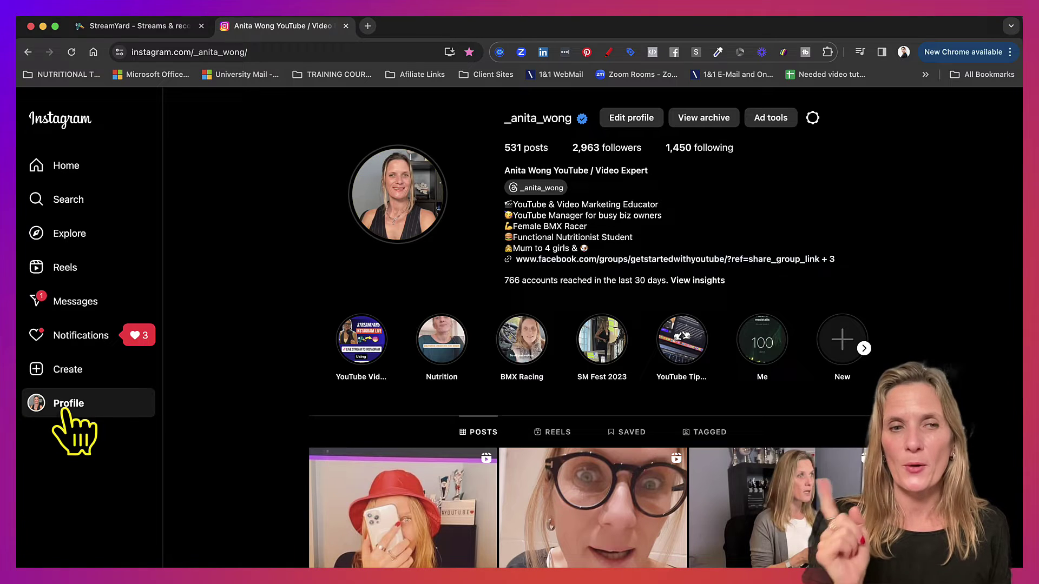
left_click(64, 372)
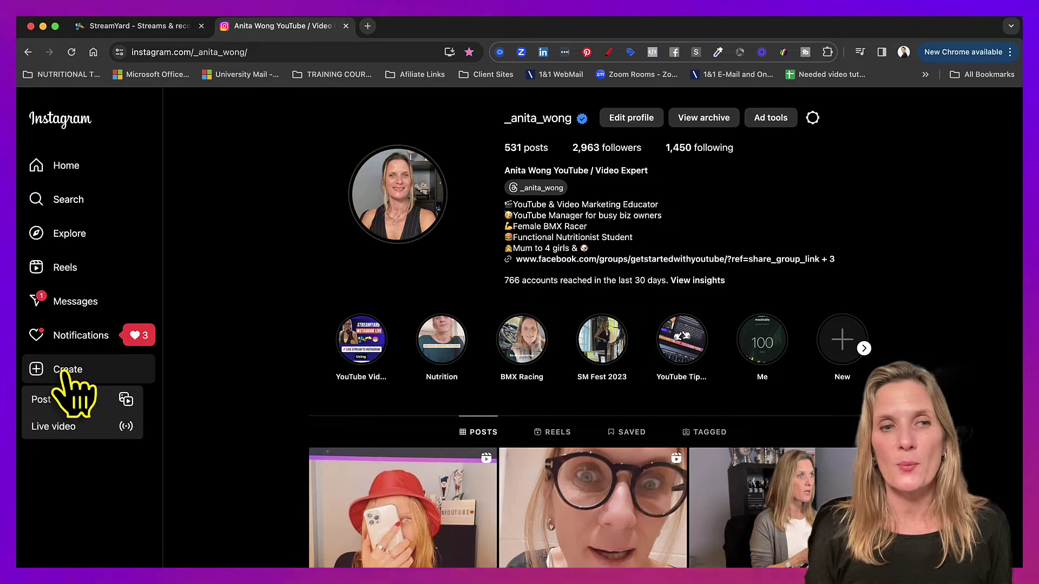
left_click(61, 434)
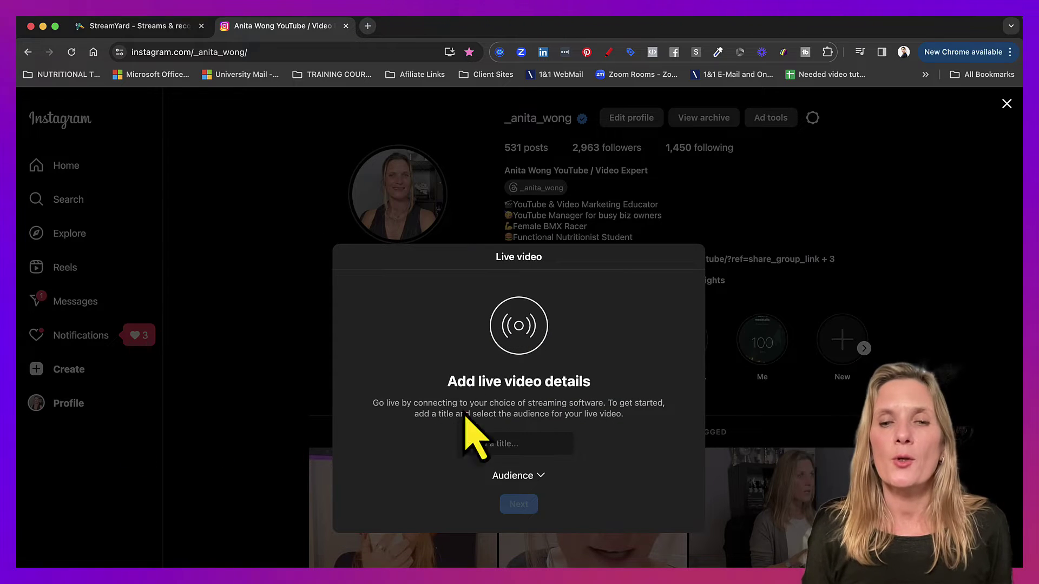
type("Going live on Instagram")
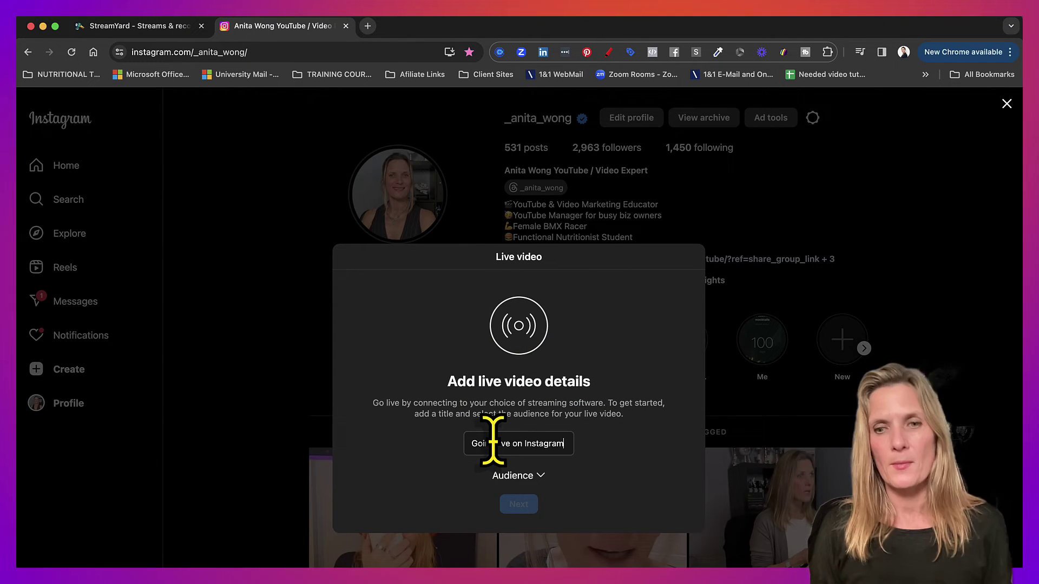
left_click(499, 476)
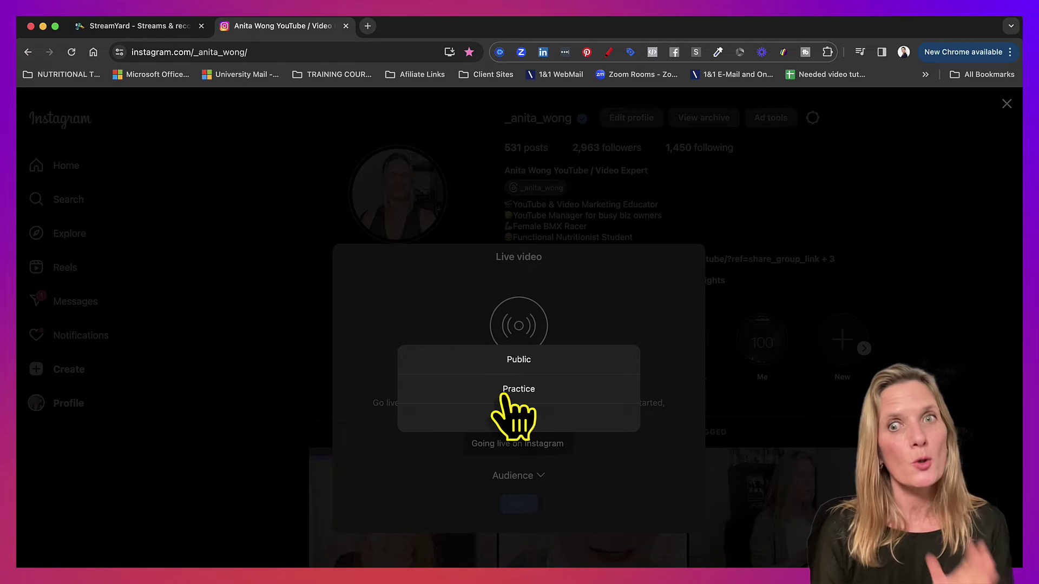
left_click(518, 389)
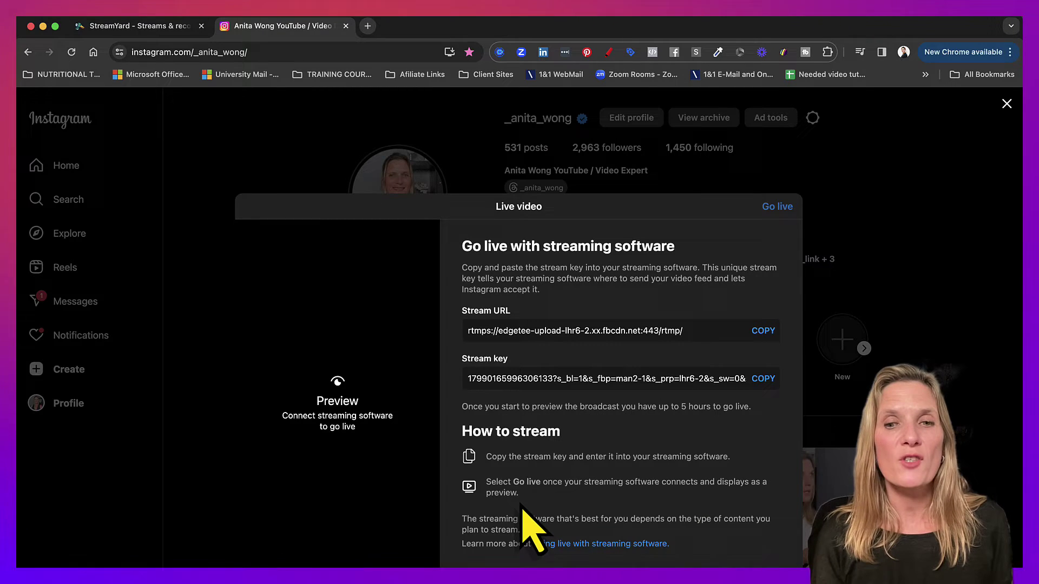
left_click(763, 378)
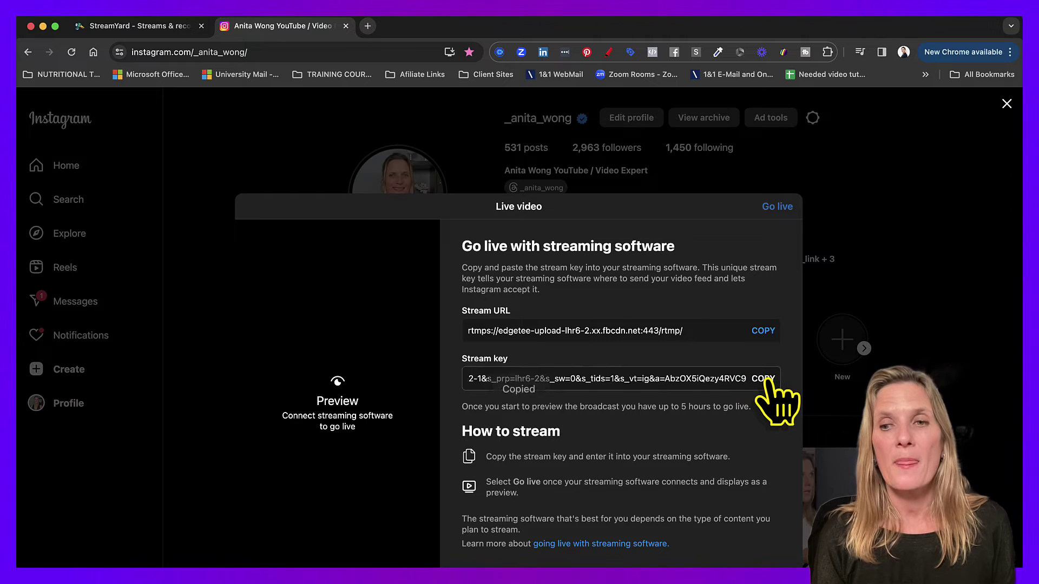
- Create a StreamYard live stream to Instagram using the pasted Instagram stream key
left_click(119, 31)
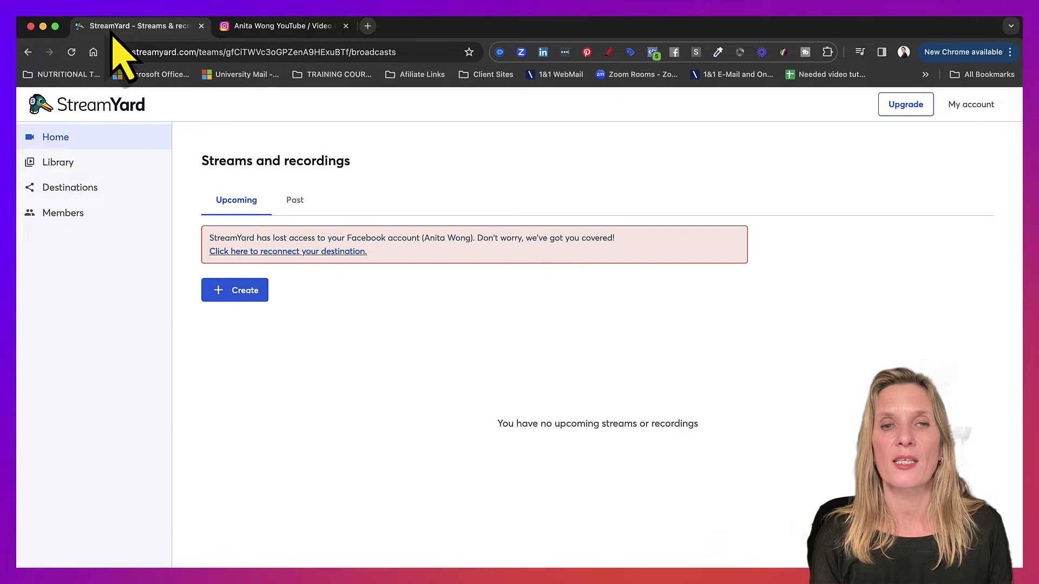
left_click(242, 297)
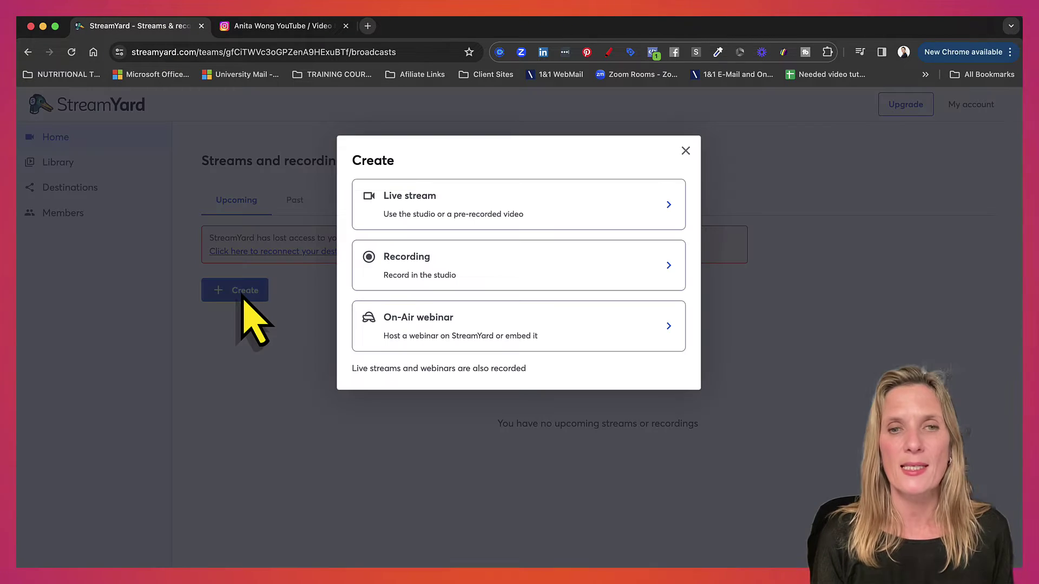
left_click(454, 233)
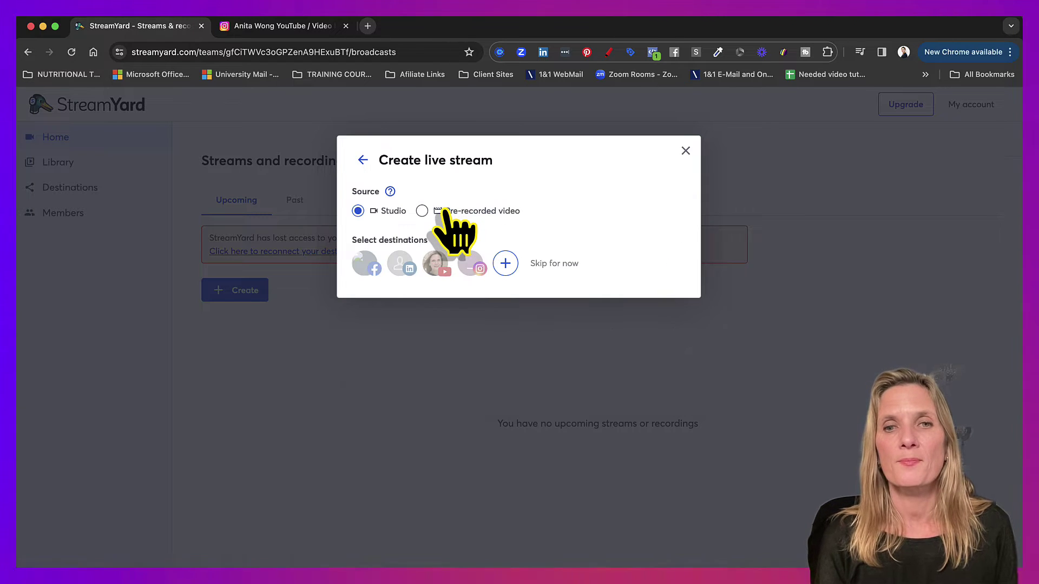
left_click(470, 264)
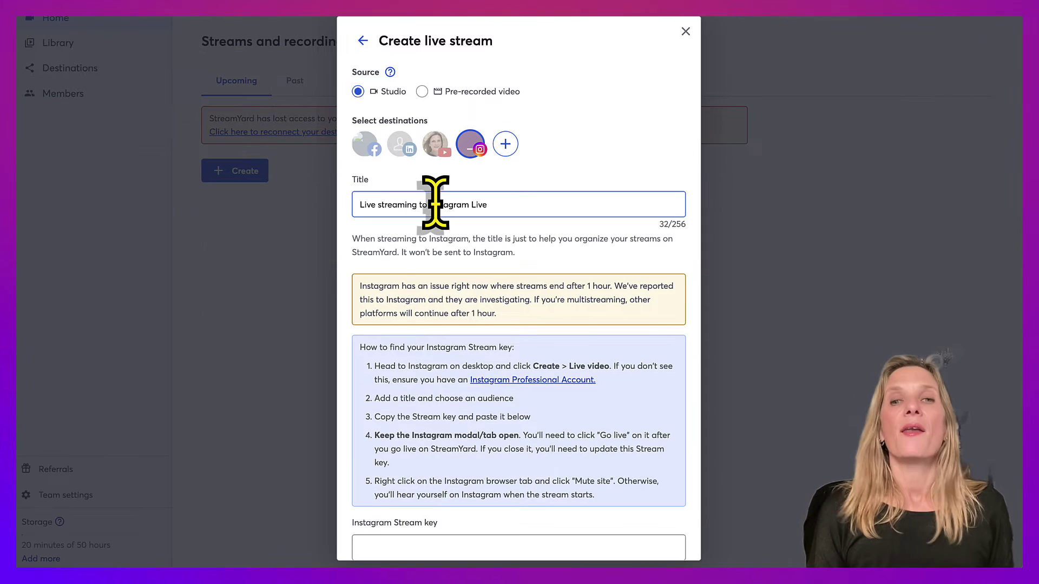
scroll(433, 205, "down", 2)
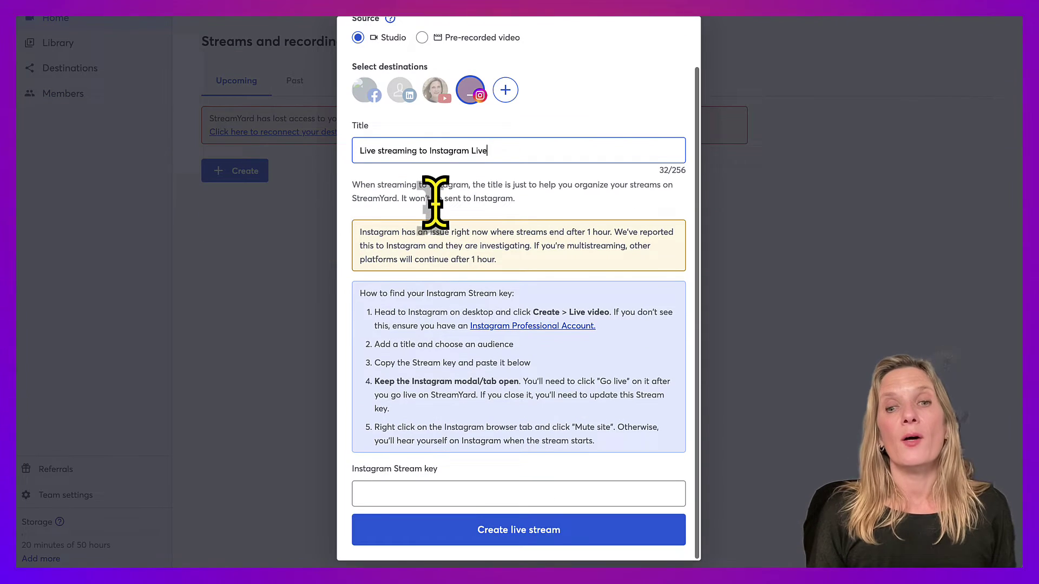
left_click(415, 490)
key("ctrl+v")
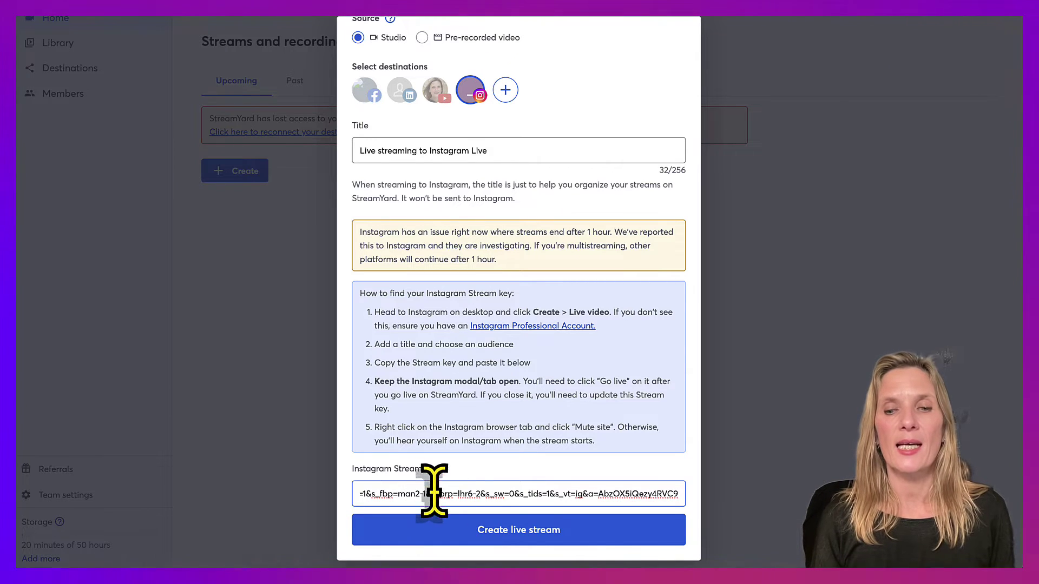
left_click(524, 538)
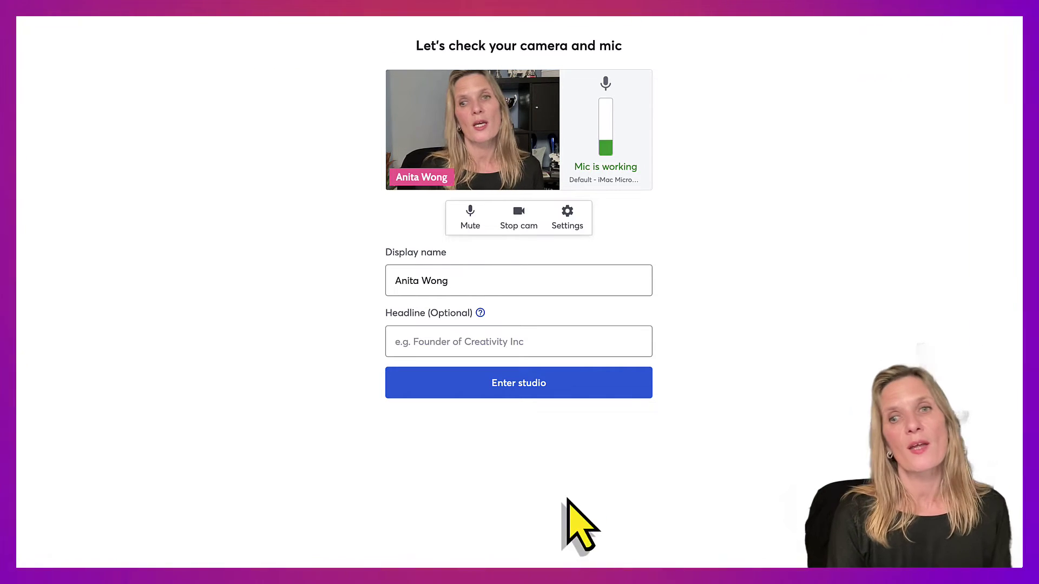
- Review the camera and audio settings, enter the studio, and add the camera feed to stage
left_click(567, 219)
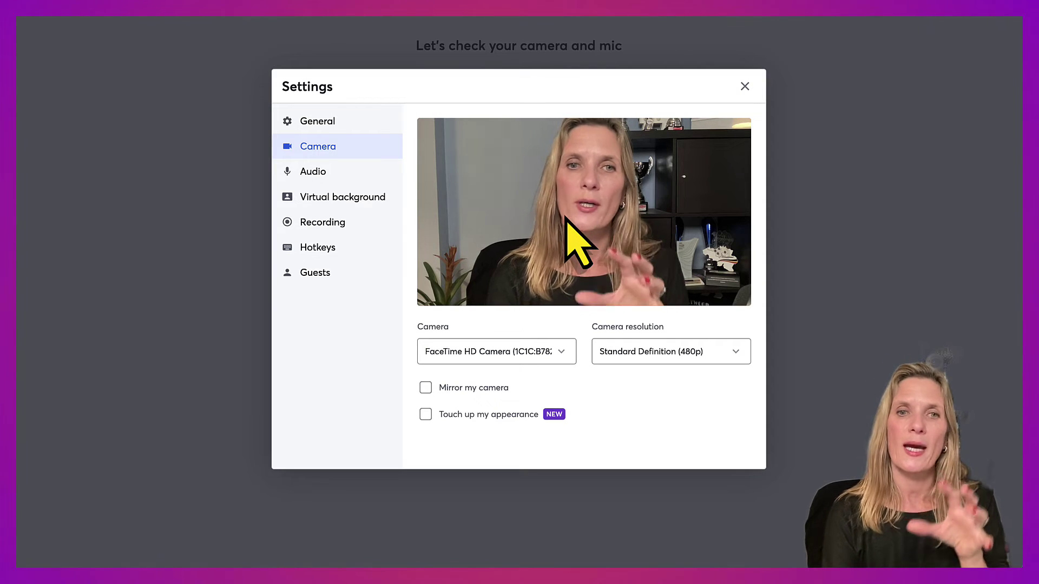
left_click(744, 86)
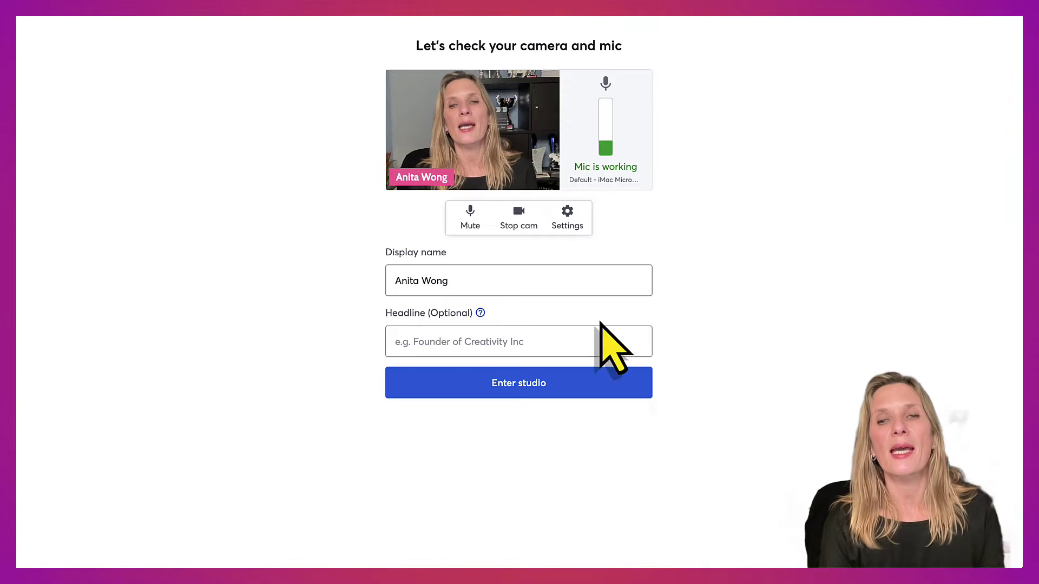
left_click(518, 389)
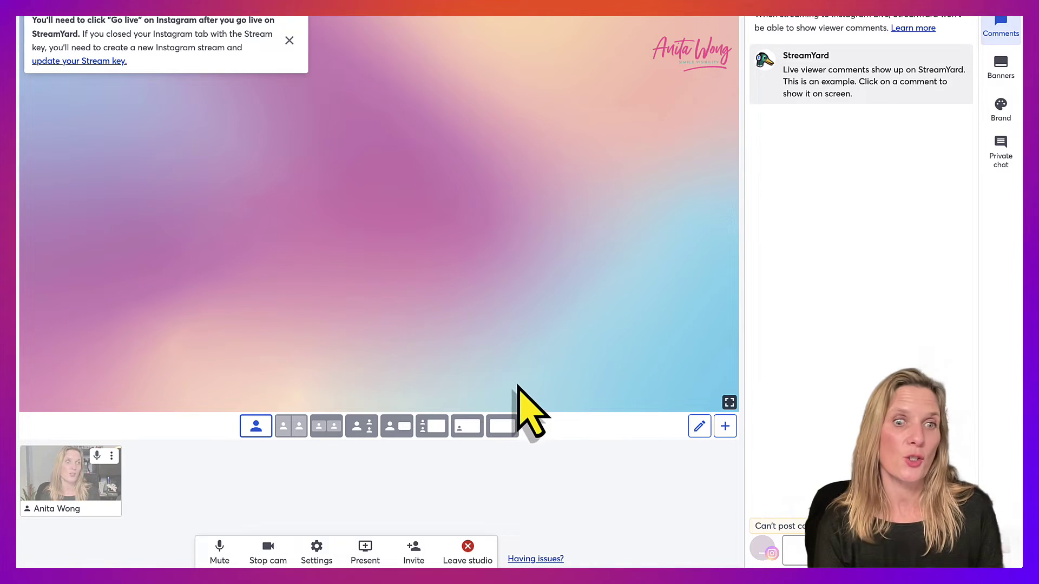
left_click(75, 483)
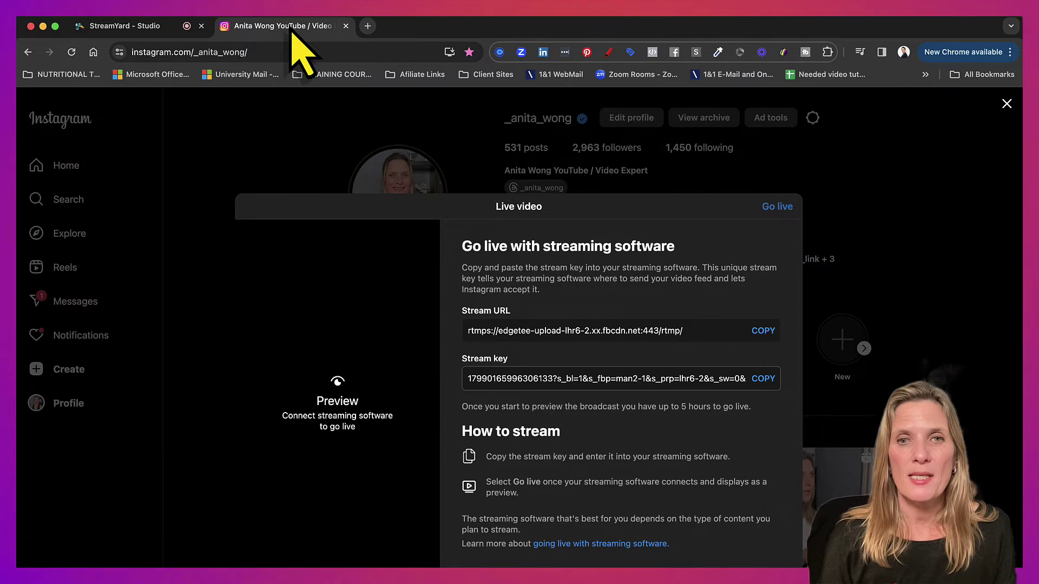
right_click(292, 27)
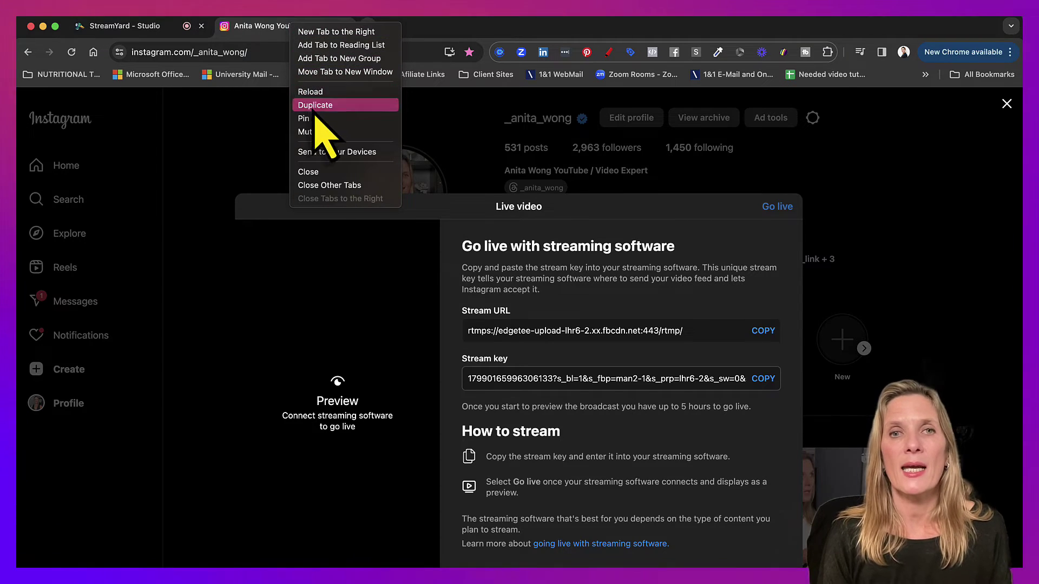
key("Escape")
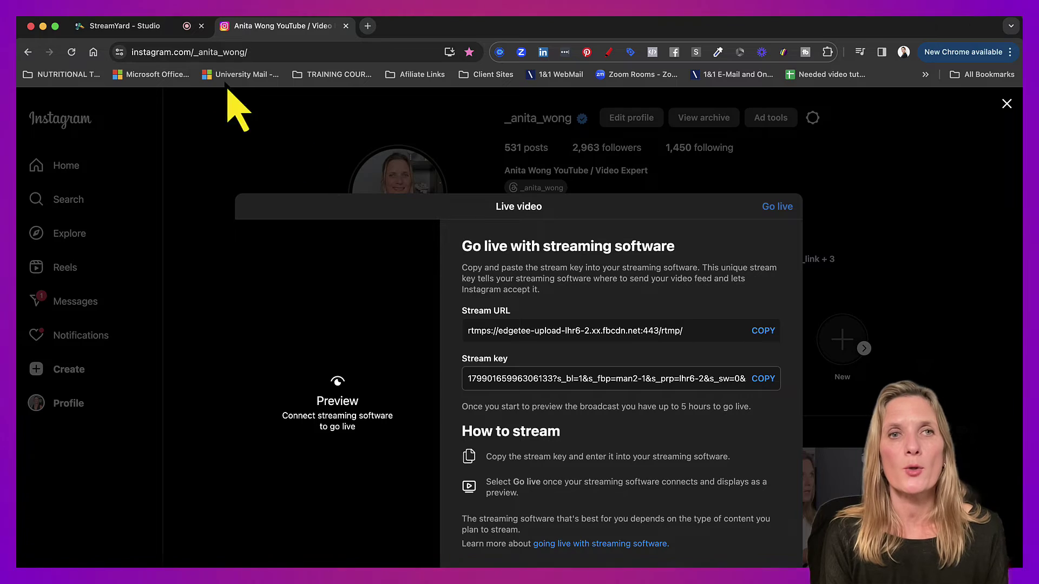
- Go live from the StreamYard studio, then return to Instagram's live video preview
left_click(138, 33)
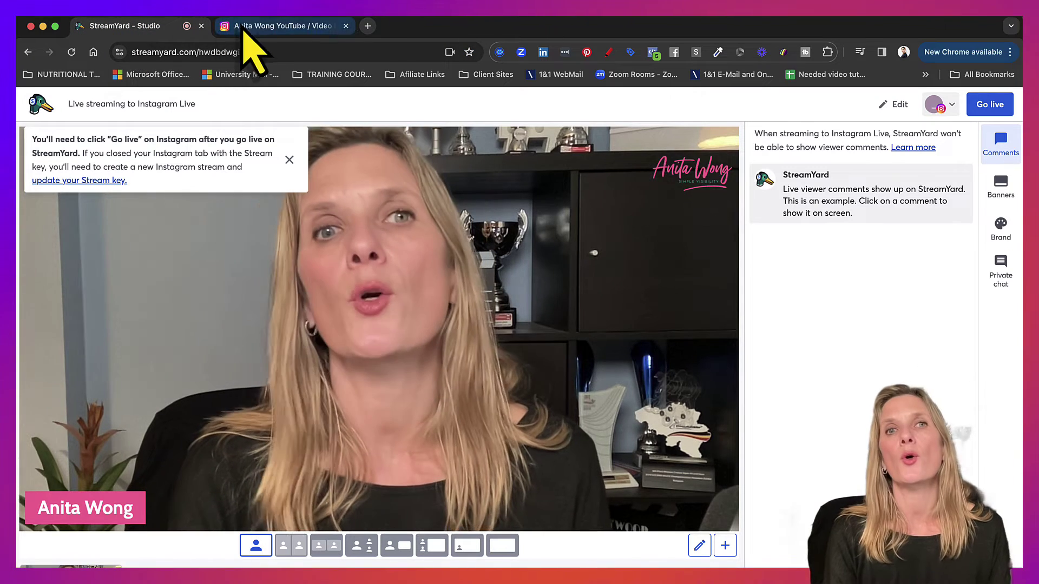
left_click(265, 31)
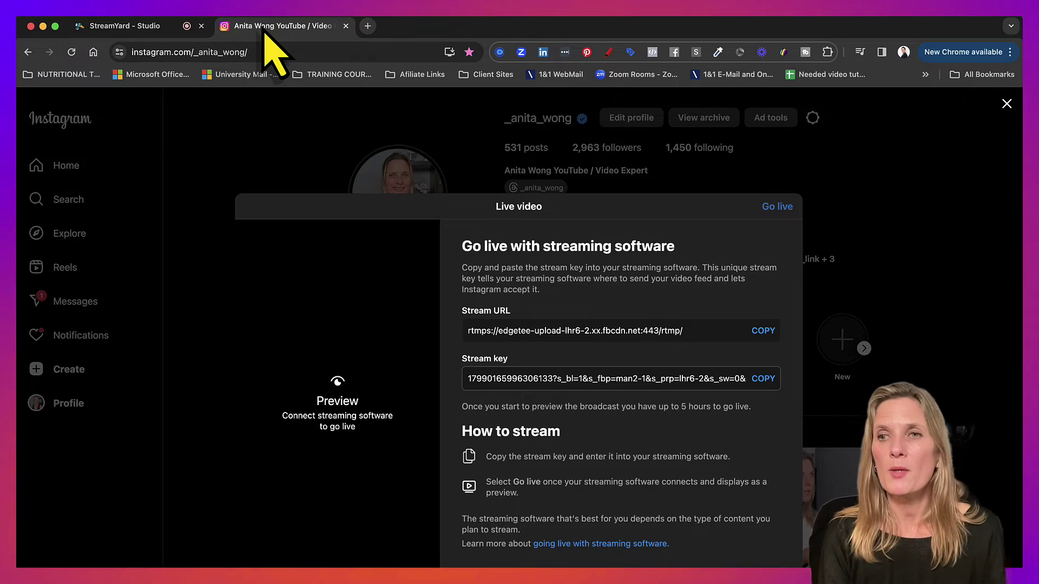
left_click(163, 32)
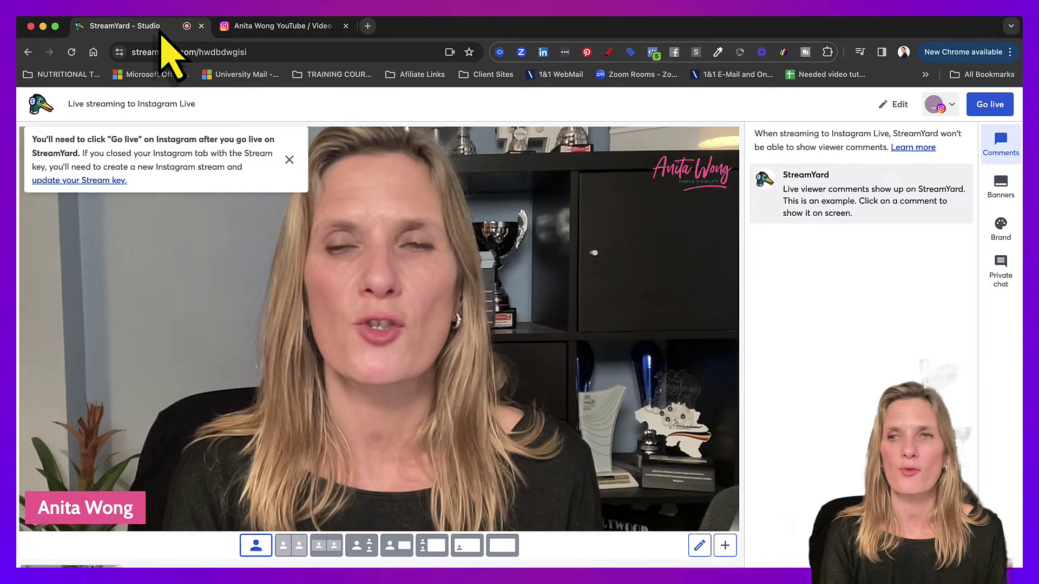
left_click(990, 105)
left_click(988, 168)
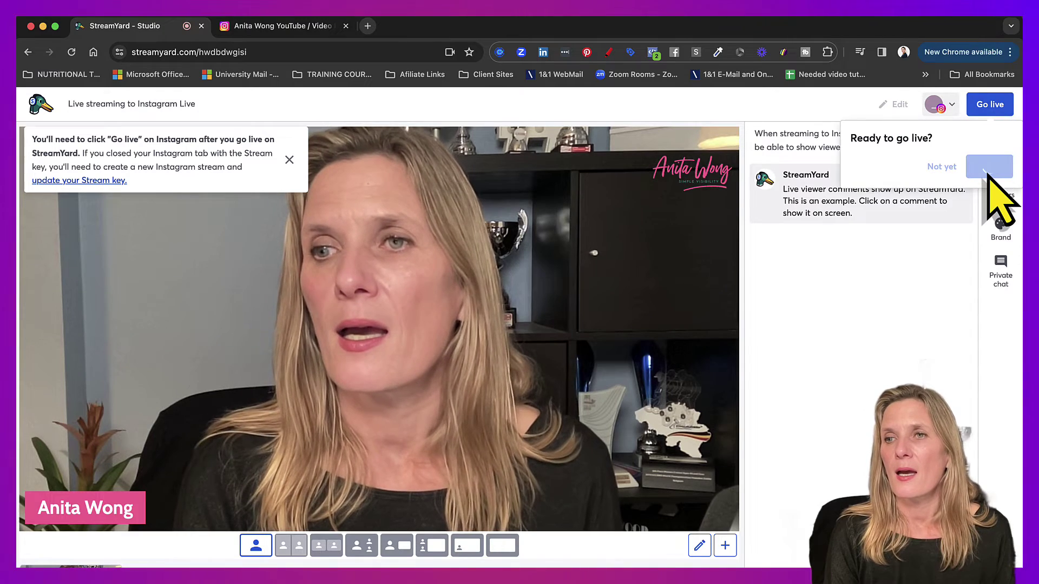
left_click(282, 32)
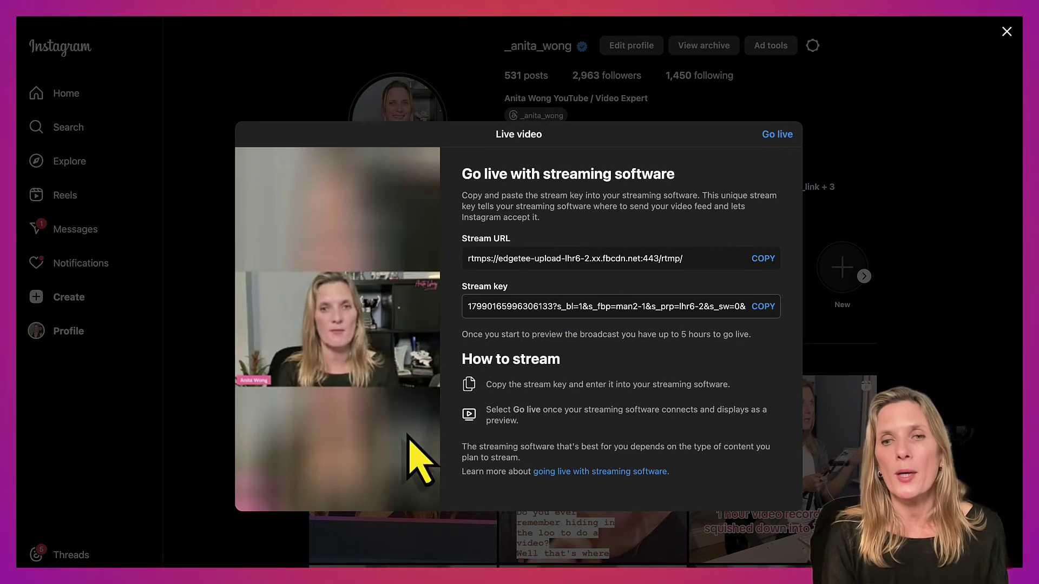
- Start Instagram's practice live video from the incoming stream preview
left_click(777, 135)
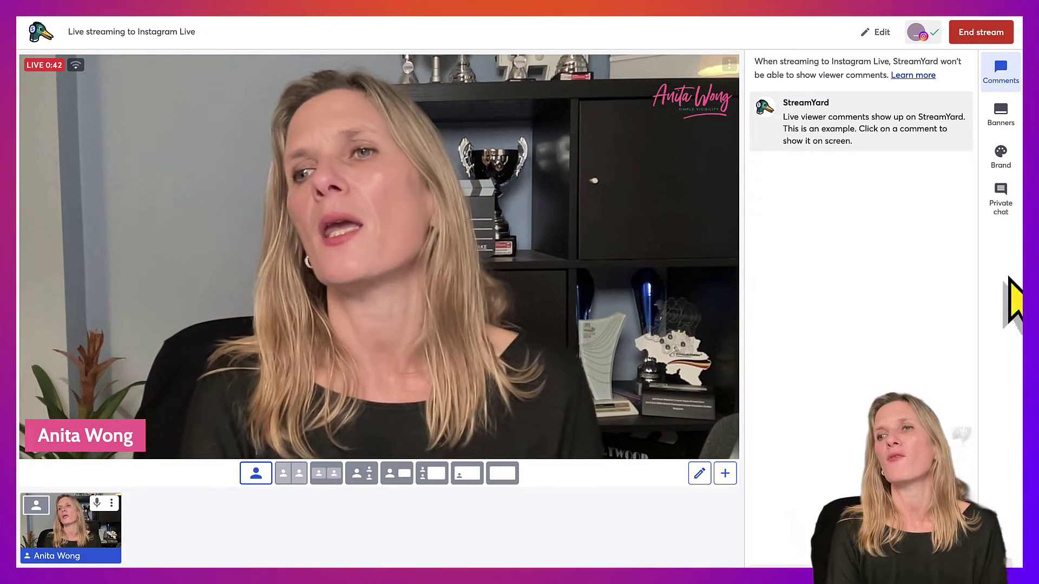
- Show the 'Welcome to my live stream' banner from the Banners panel
left_click(1001, 115)
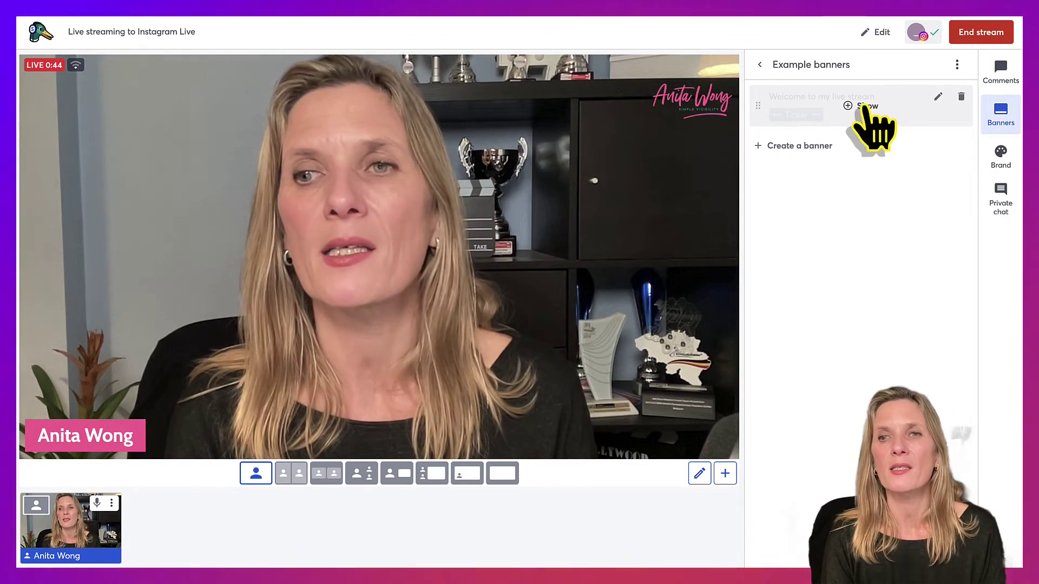
left_click(866, 107)
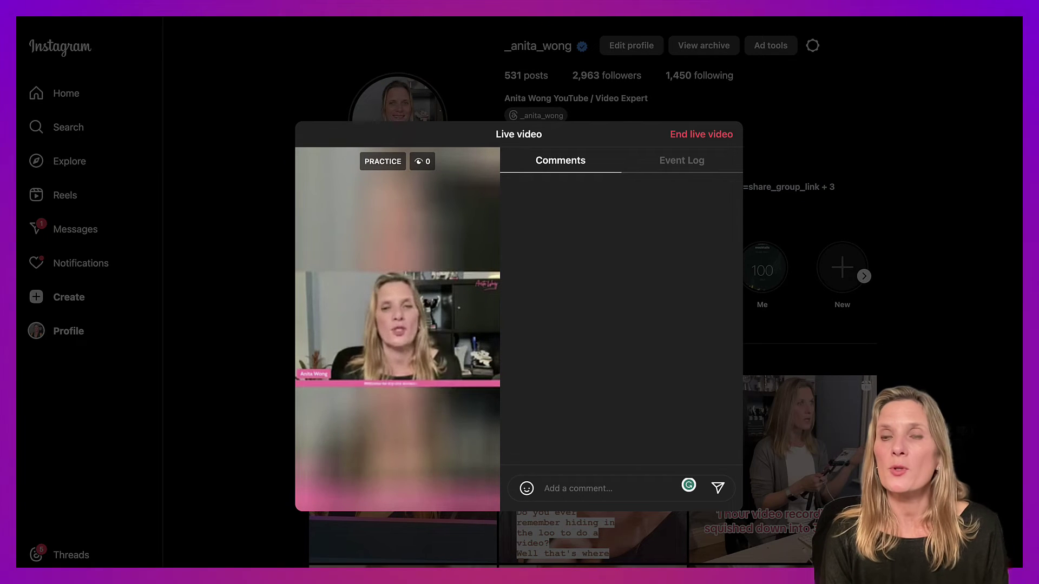
- End the Instagram practice live video
left_click(694, 134)
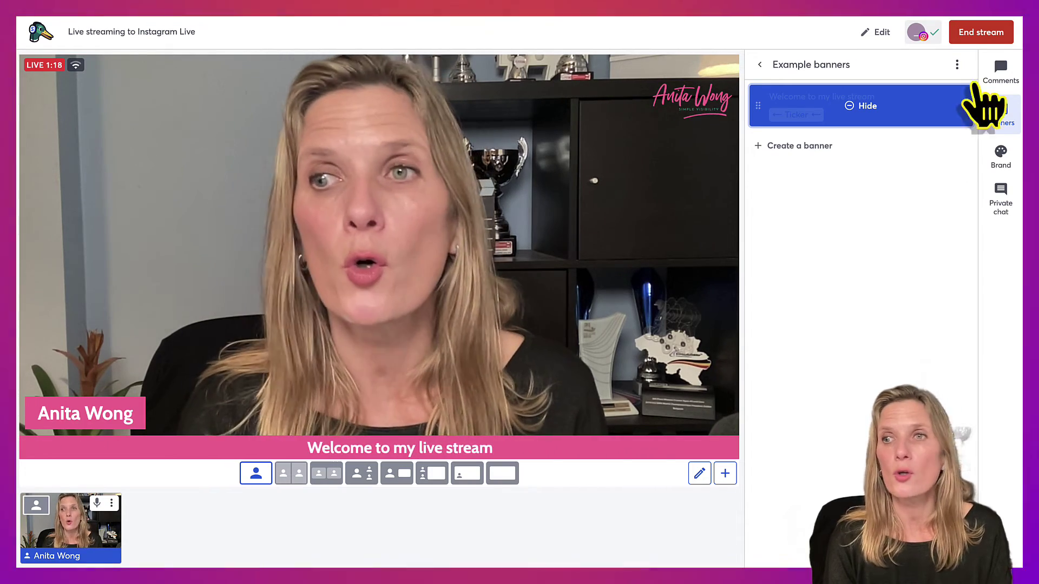
- End the StreamYard broadcast and confirm ending it in the popup
left_click(986, 32)
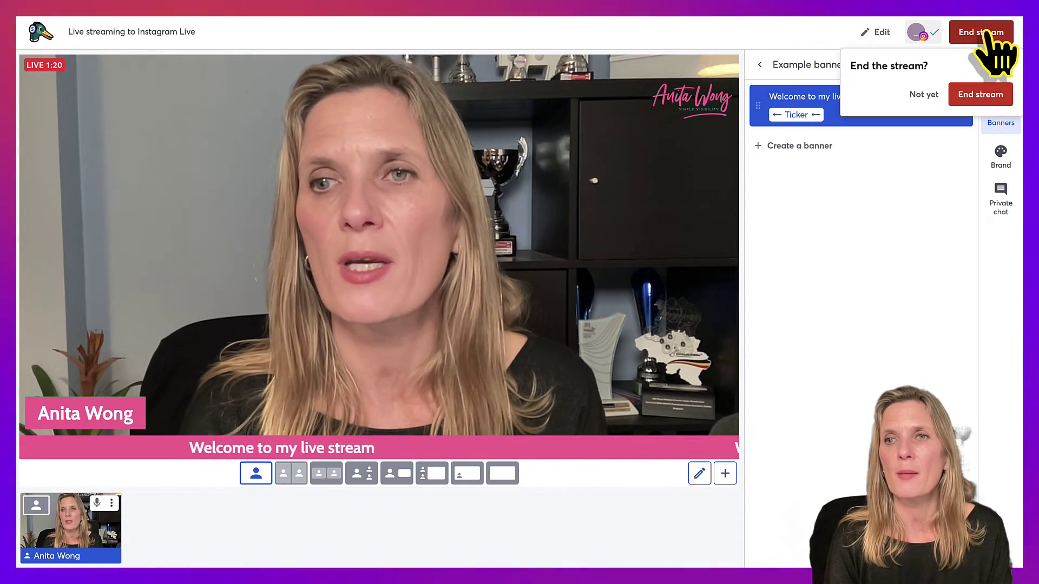
left_click(984, 95)
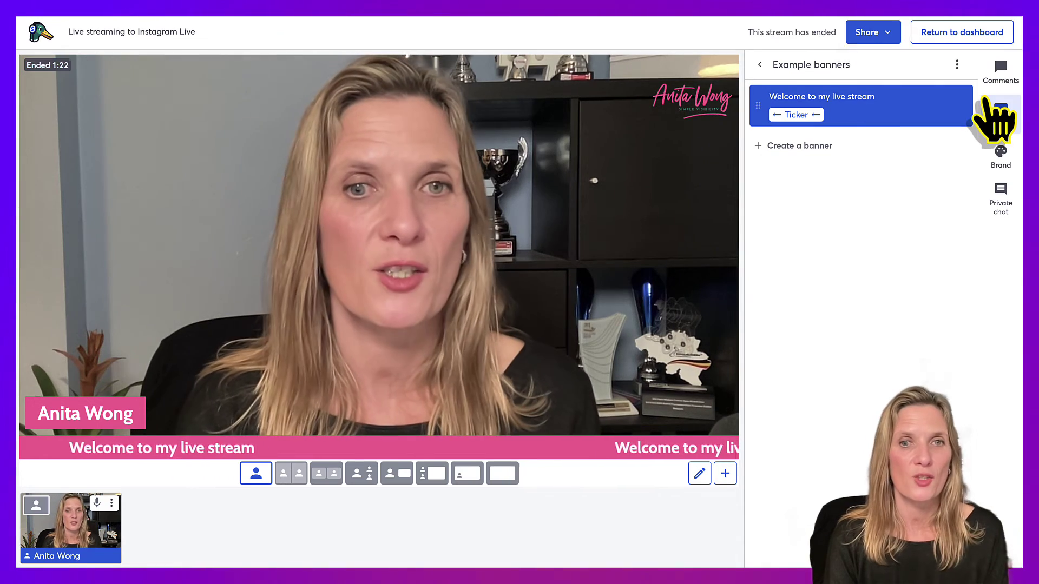